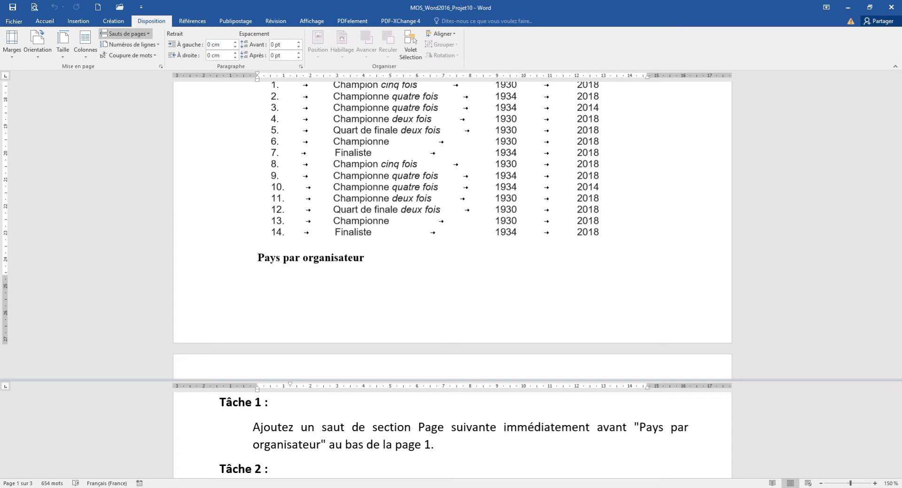
# Insert a "Page suivante" section break immediately before the heading "Pays par organisateur"
pyautogui.click(124, 33)
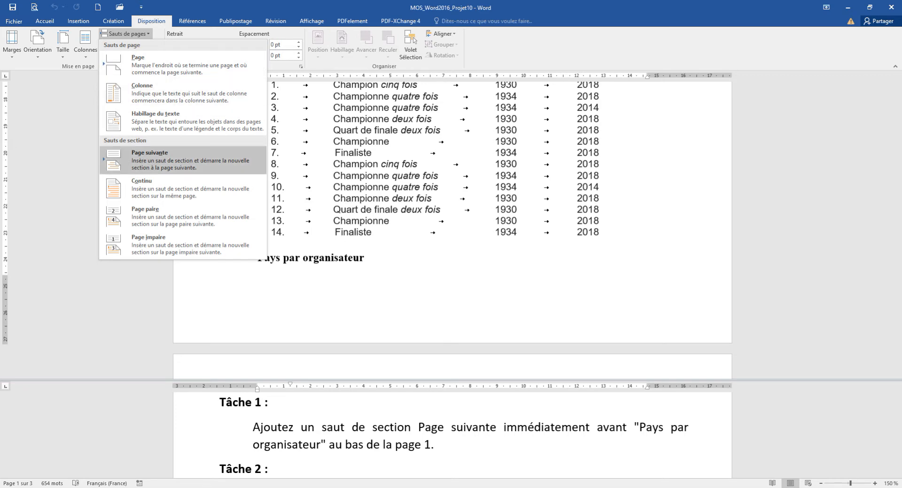
pyautogui.click(150, 160)
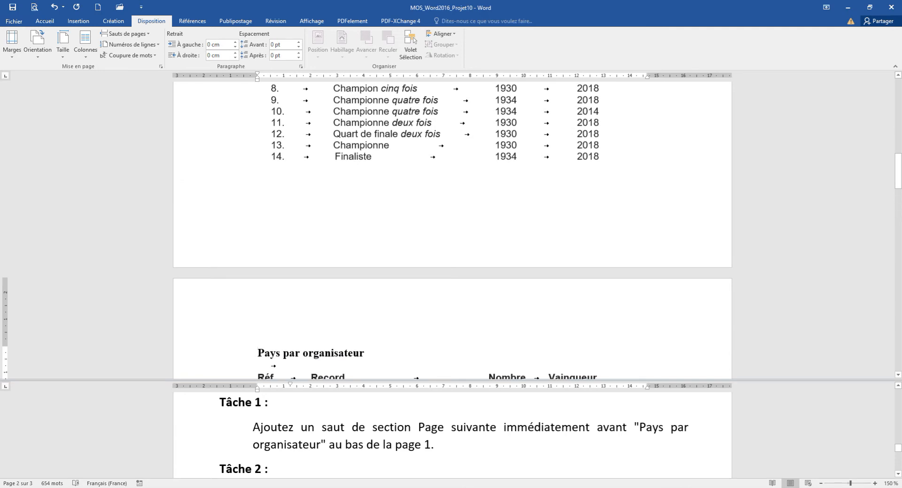
# Add page numbering in the "Barre d'accentuation 2" style to the foot of every page and return to the document body
pyautogui.scroll(-1, 453, 435)
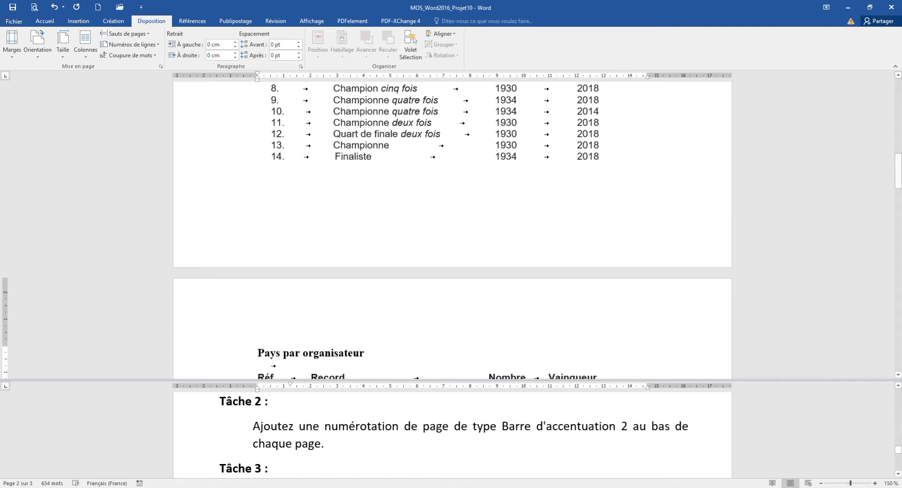
pyautogui.click(79, 20)
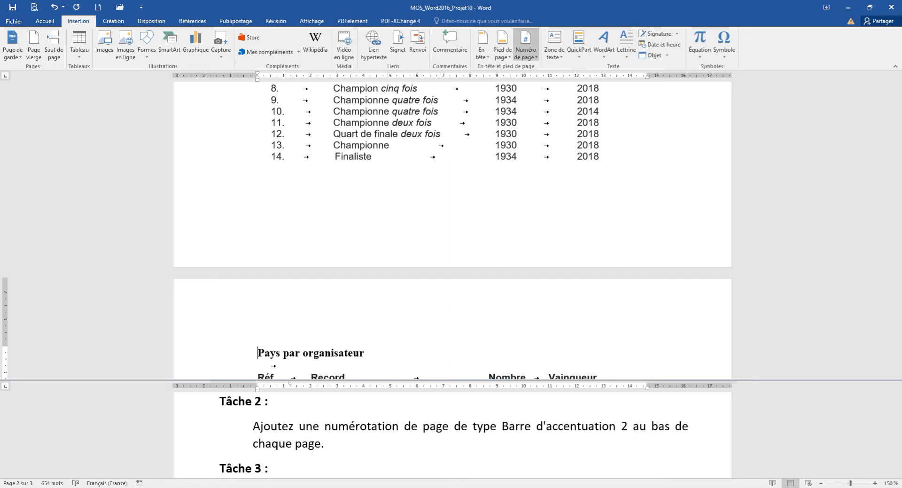
pyautogui.click(525, 49)
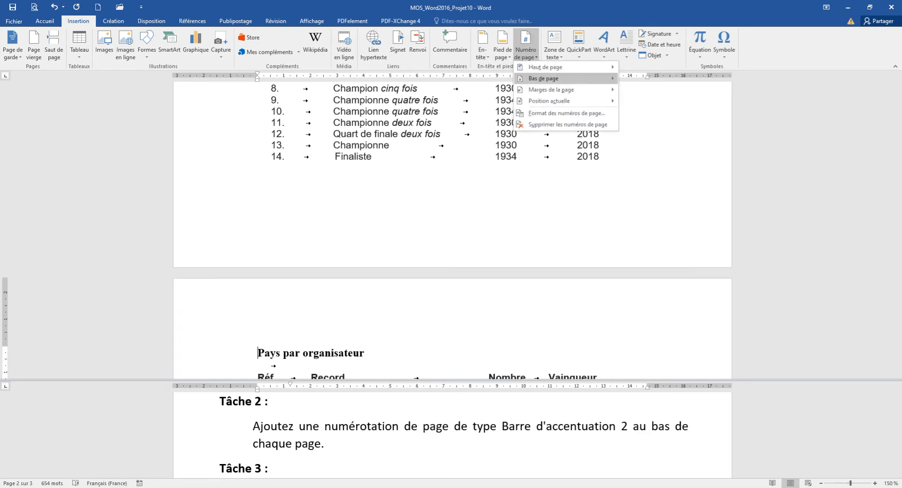
pyautogui.moveTo(558, 79)
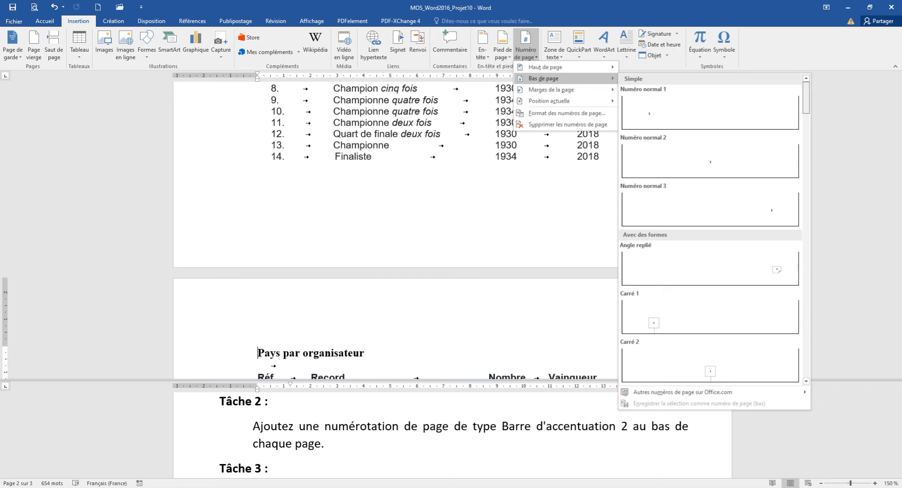
pyautogui.scroll(-10, 710, 231)
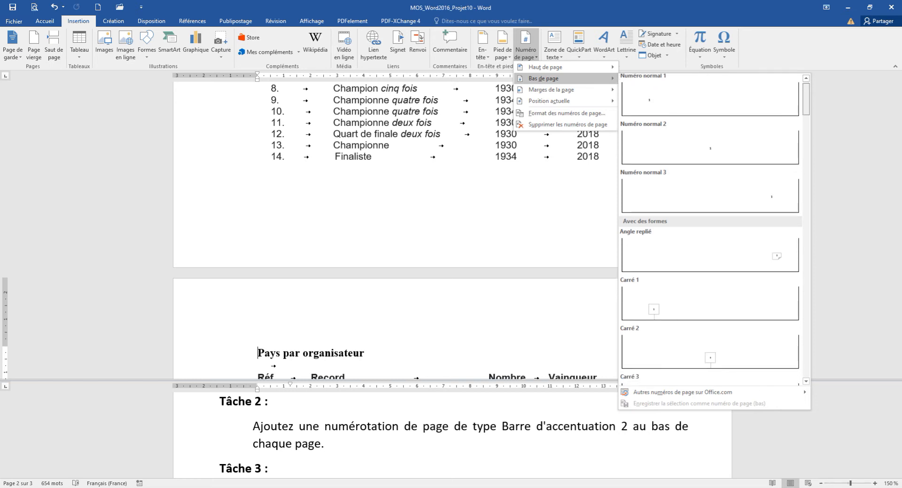
pyautogui.scroll(-10, 710, 230)
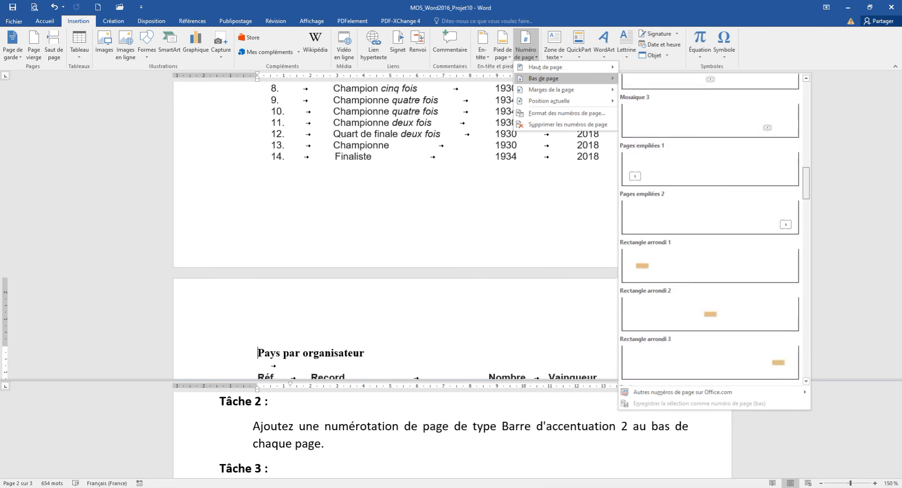
pyautogui.scroll(-10, 711, 231)
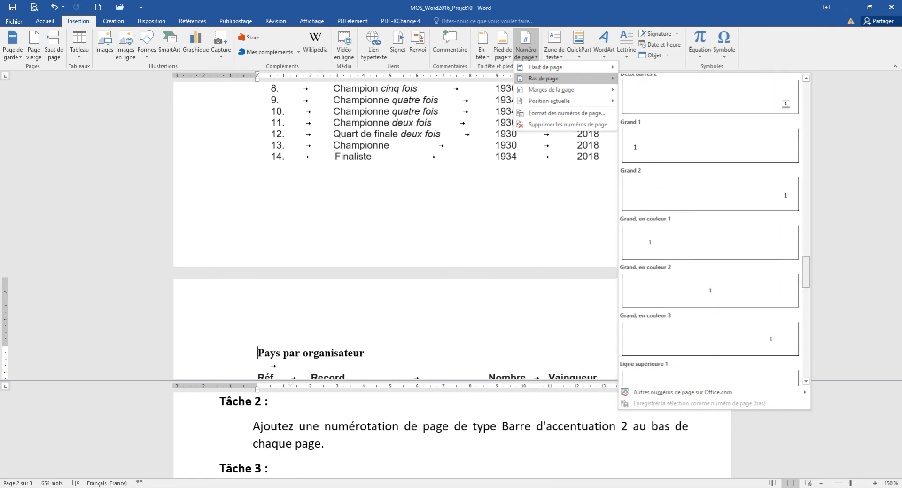
pyautogui.scroll(-5, 710, 329)
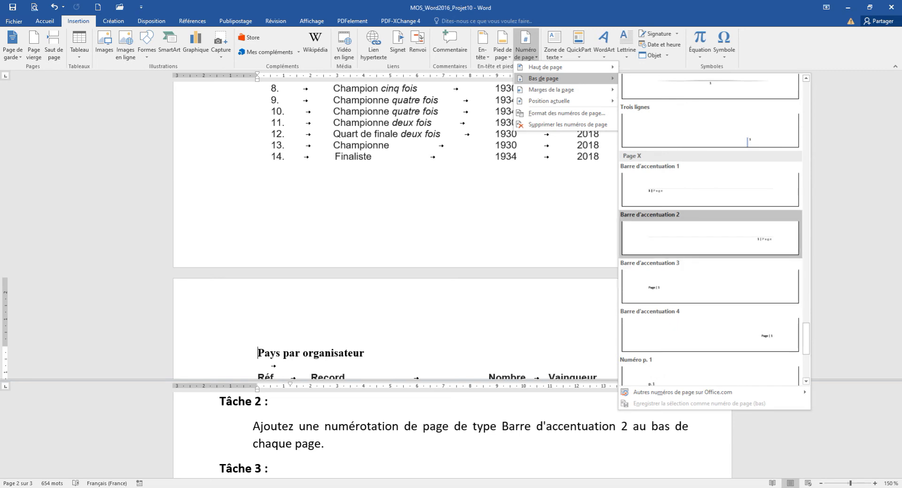
pyautogui.click(710, 235)
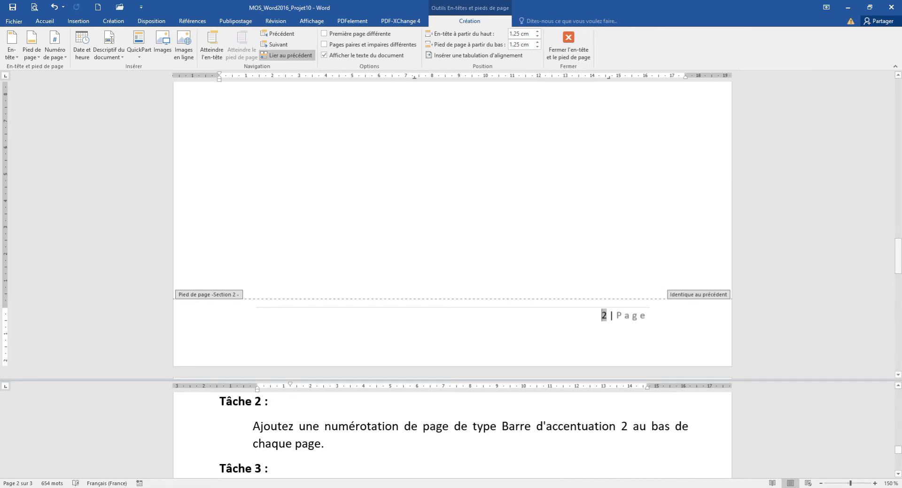
pyautogui.click(569, 45)
pyautogui.scroll(-10, 452, 231)
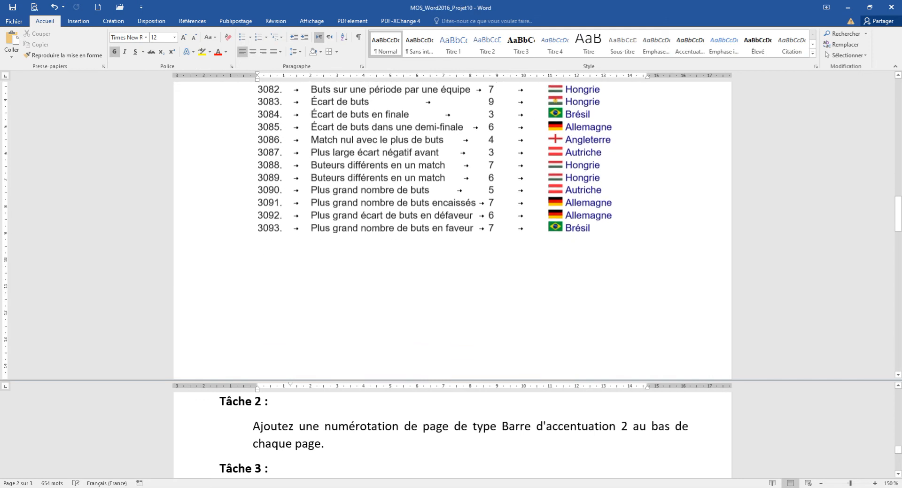
pyautogui.scroll(3, 452, 231)
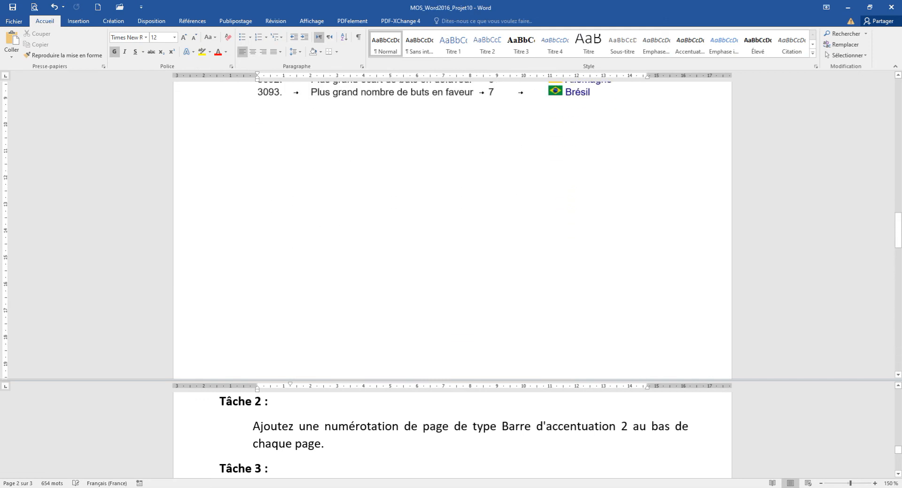
# Change the numbering of the list under the subtitle "Brésil et la coupe du monde" to uppercase letters (A., B., C.)
pyautogui.scroll(-3, 454, 432)
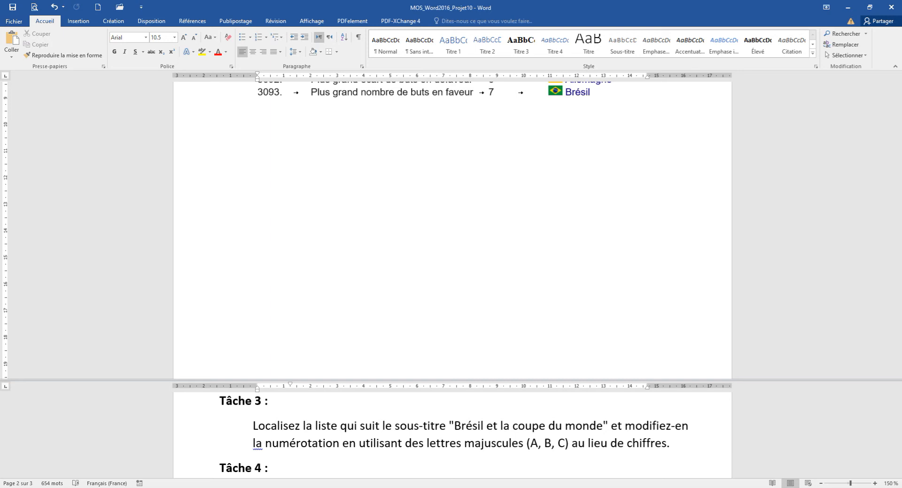
pyautogui.click(452, 230)
pyautogui.scroll(14, 452, 230)
pyautogui.scroll(5, 451, 226)
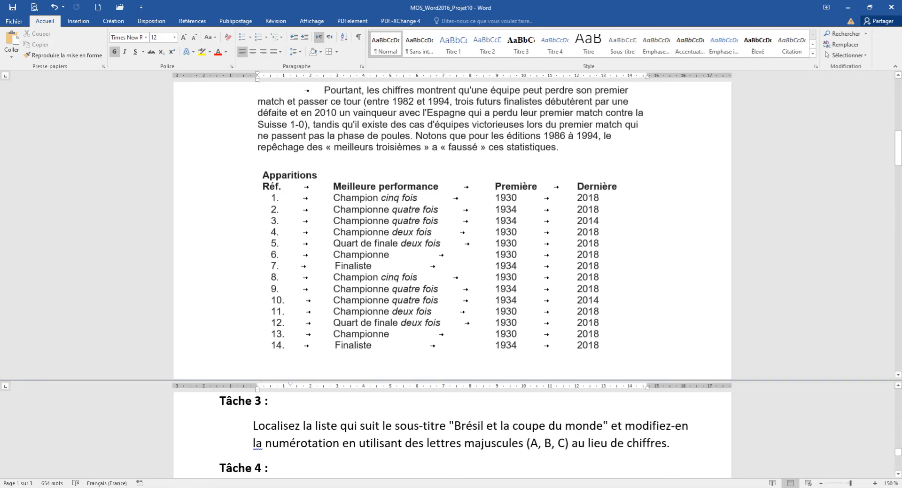
pyautogui.scroll(8, 452, 225)
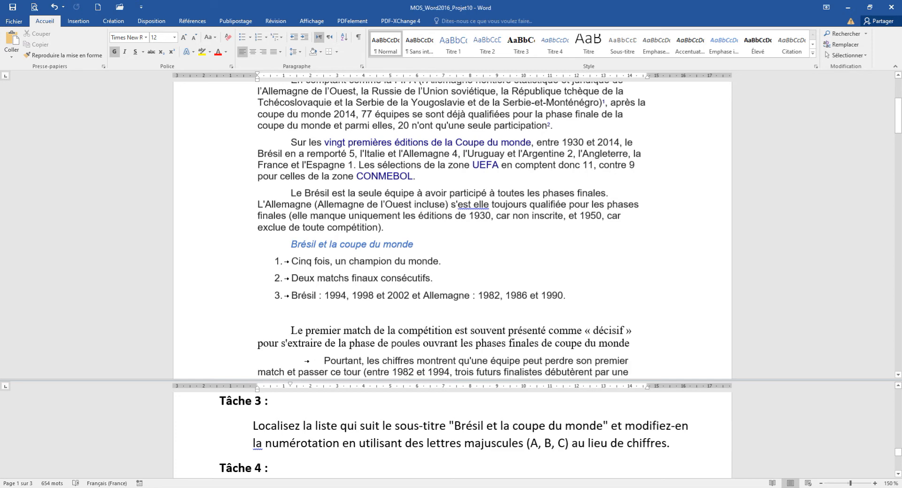
pyautogui.moveTo(291, 260); pyautogui.dragTo(569, 295)
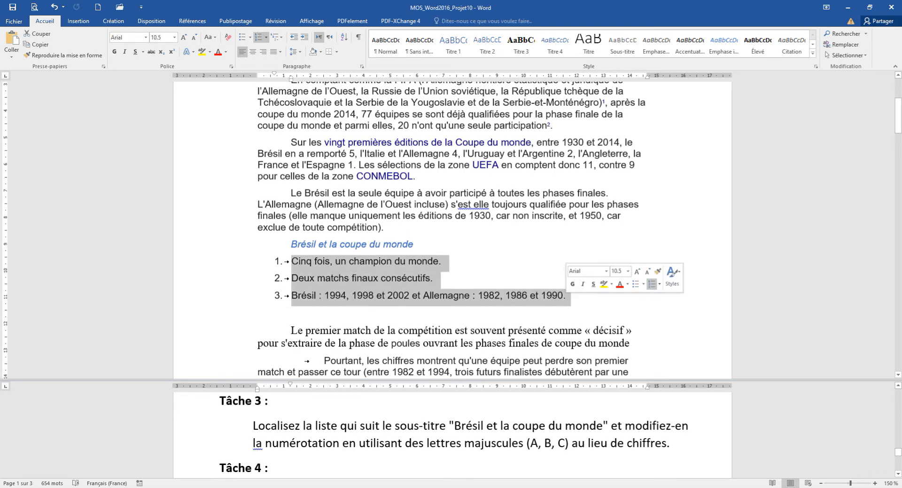
pyautogui.click(308, 261)
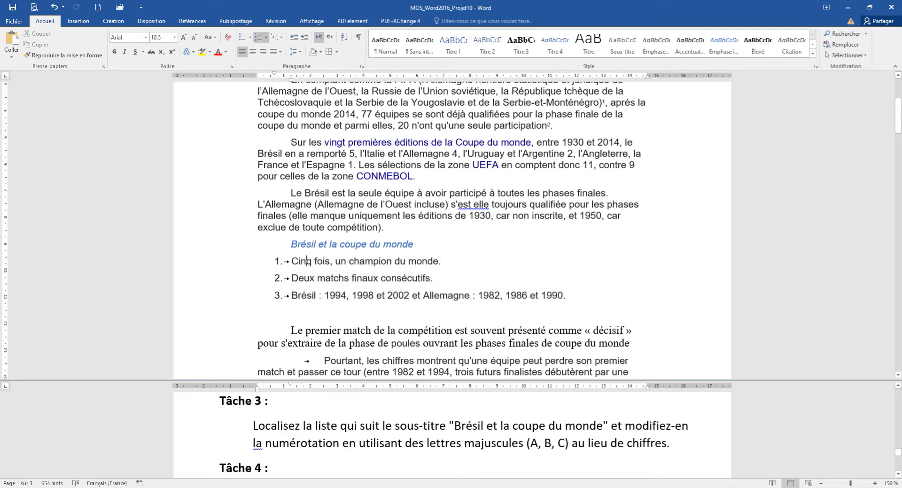
pyautogui.click(278, 261)
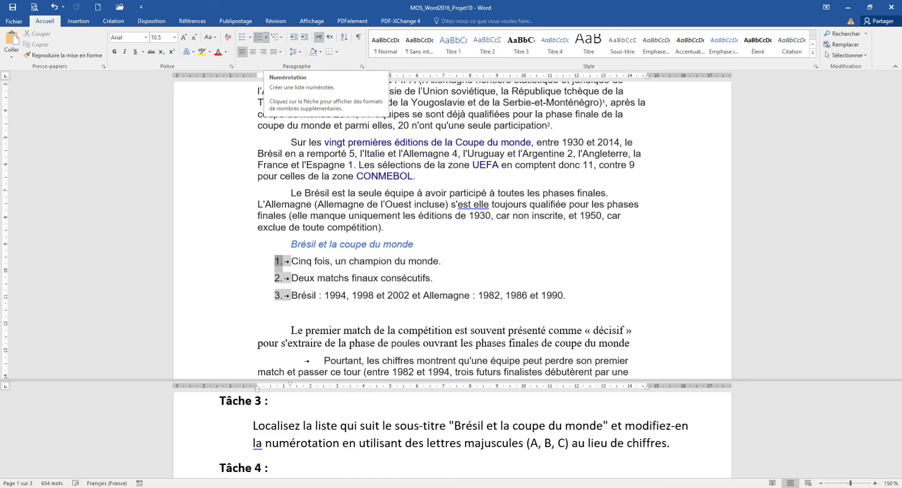
pyautogui.click(266, 37)
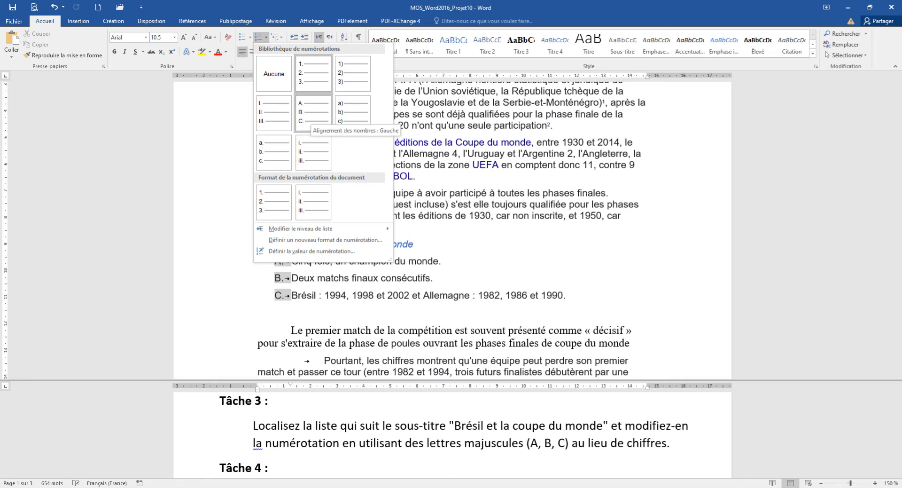
pyautogui.click(312, 112)
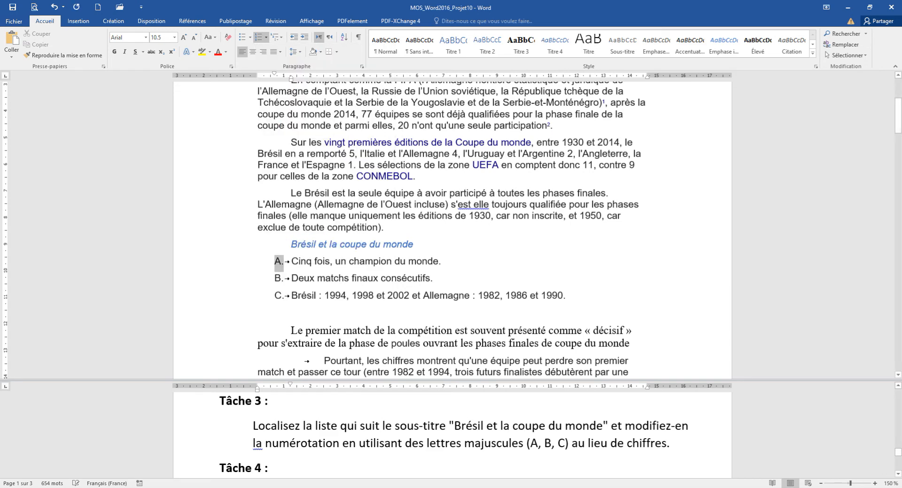
pyautogui.click(315, 295)
# Apply "Vert, Accentuation6, plus clair 80 %" as the page background colour
pyautogui.click(898, 452)
pyautogui.scroll(-3, 453, 434)
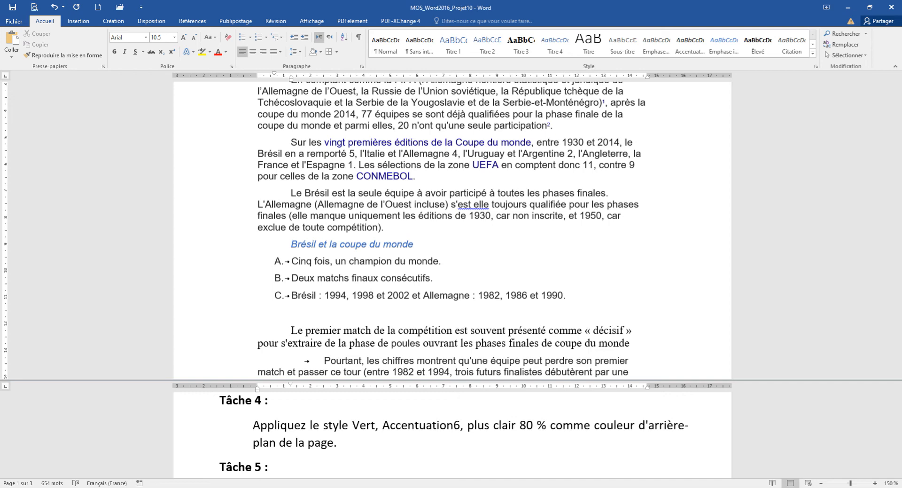
pyautogui.click(314, 295)
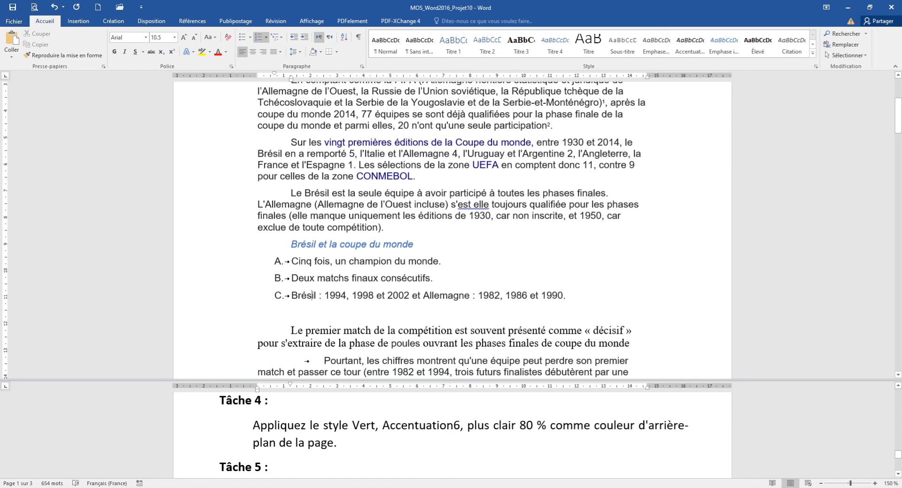
pyautogui.scroll(5, 451, 229)
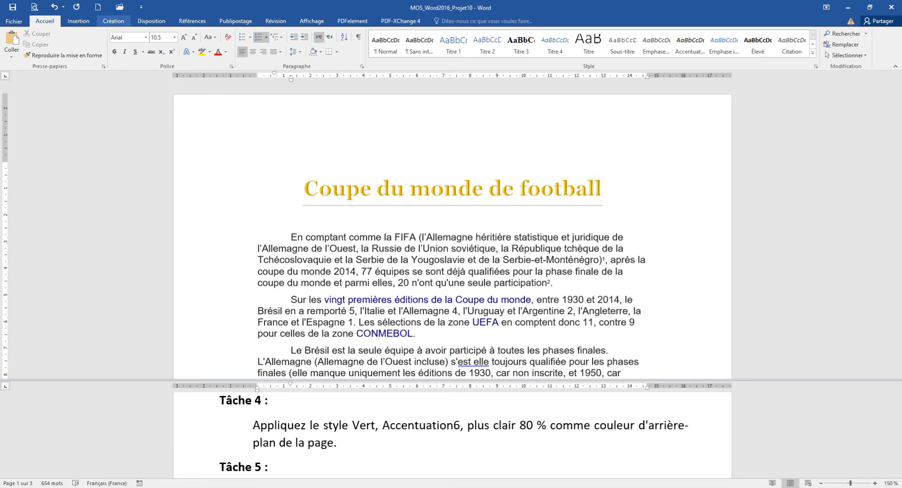
pyautogui.click(114, 20)
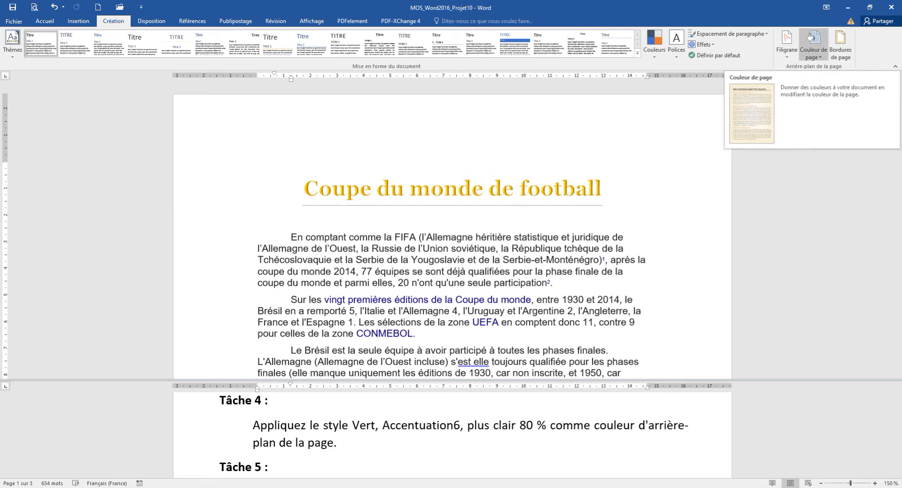
pyautogui.click(813, 44)
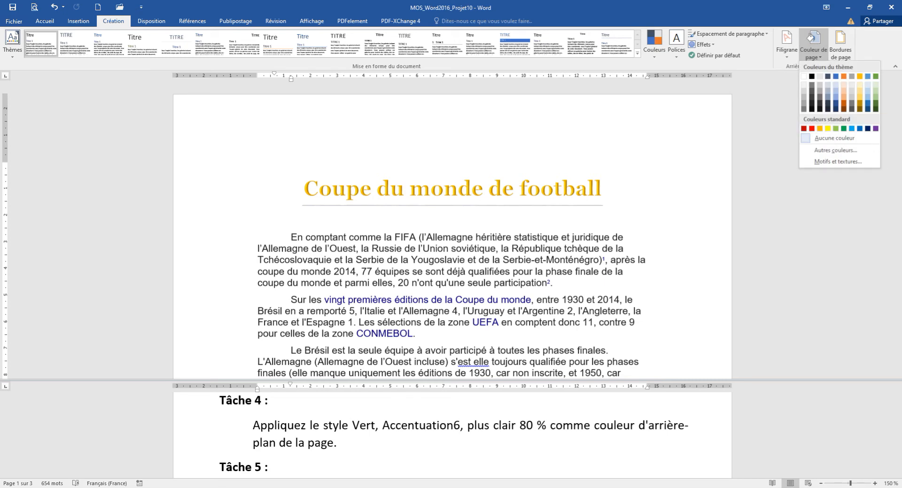